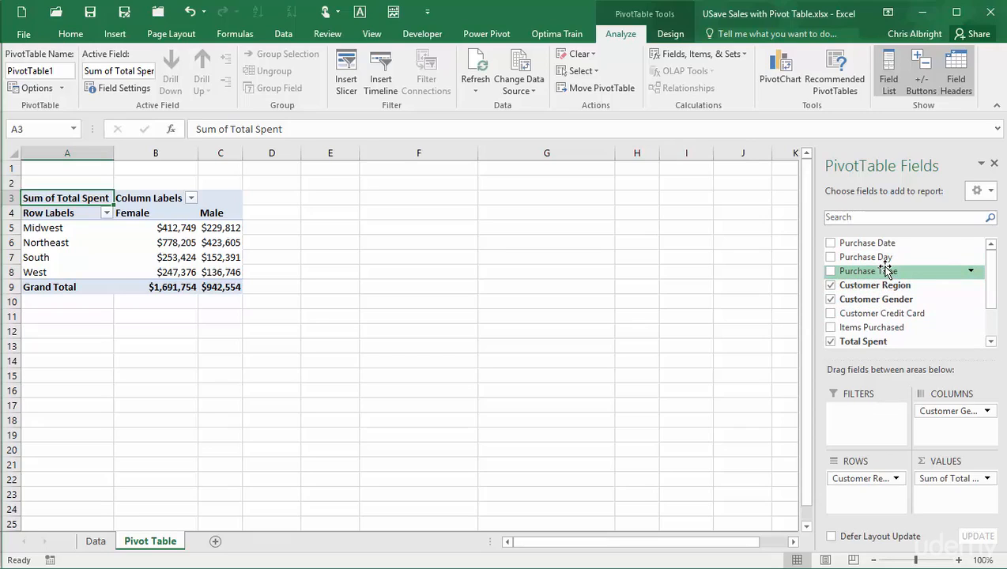
- Add Purchase Time below Customer Region in the pivot table rows and show the report in tabular form
{"action": "left_click_drag", "start_coordinate": [886, 271], "coordinate": [862, 497]}
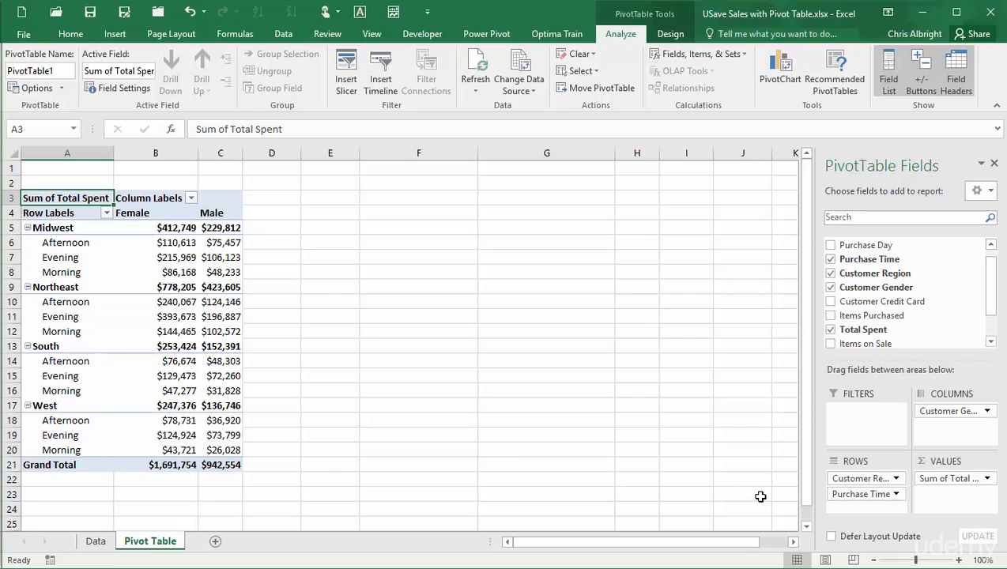
{"action": "left_click", "coordinate": [674, 34]}
{"action": "left_click", "coordinate": [454, 60]}
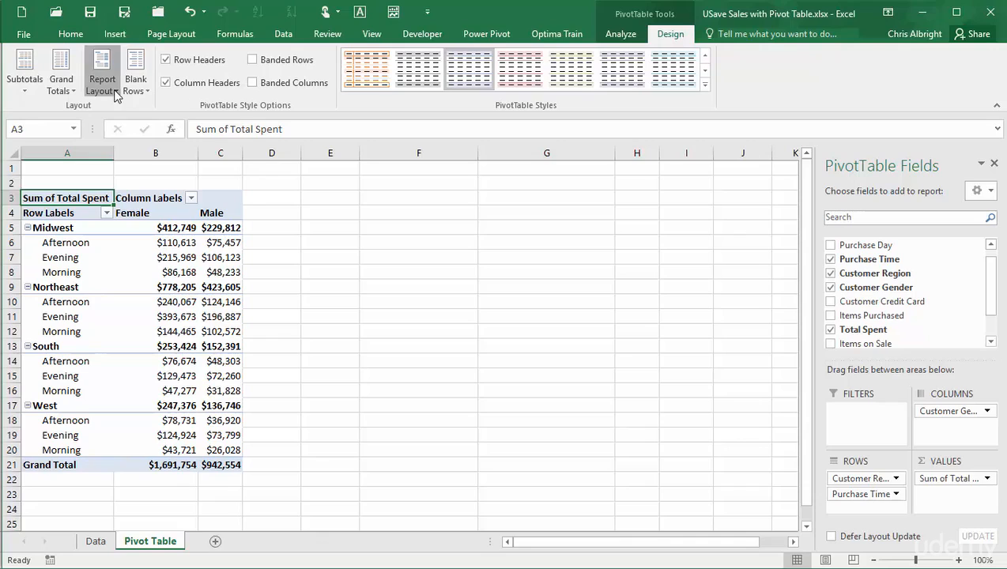
{"action": "left_click", "coordinate": [115, 91]}
{"action": "left_click", "coordinate": [145, 179]}
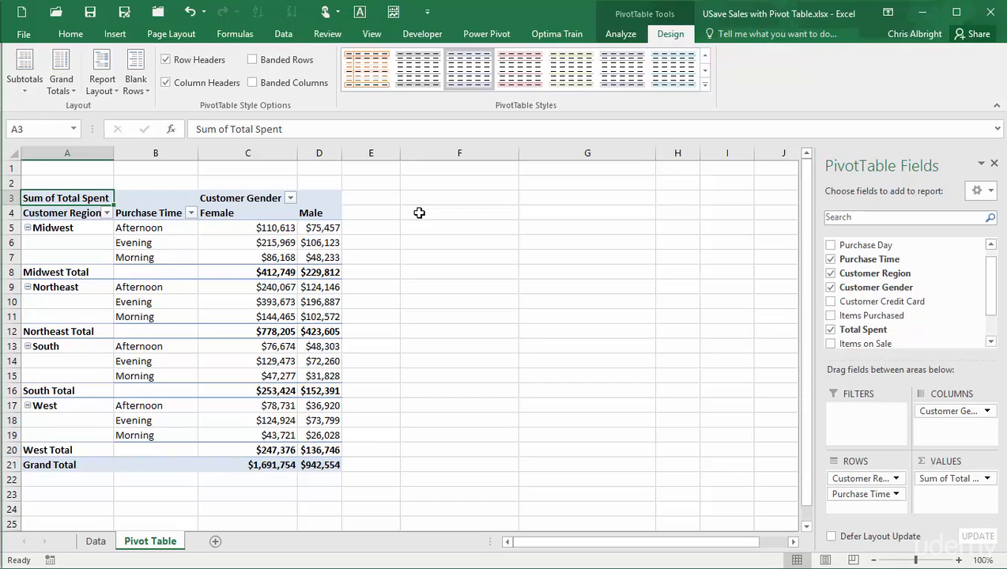
- Show the pivot table in outline form, and return it to compact form
{"action": "left_click", "coordinate": [117, 89]}
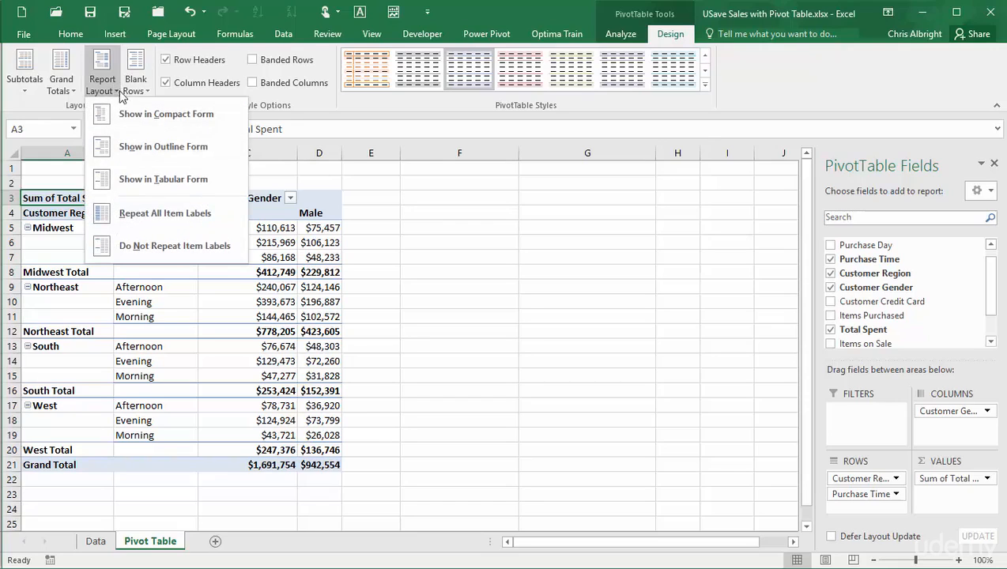
{"action": "left_click", "coordinate": [154, 145]}
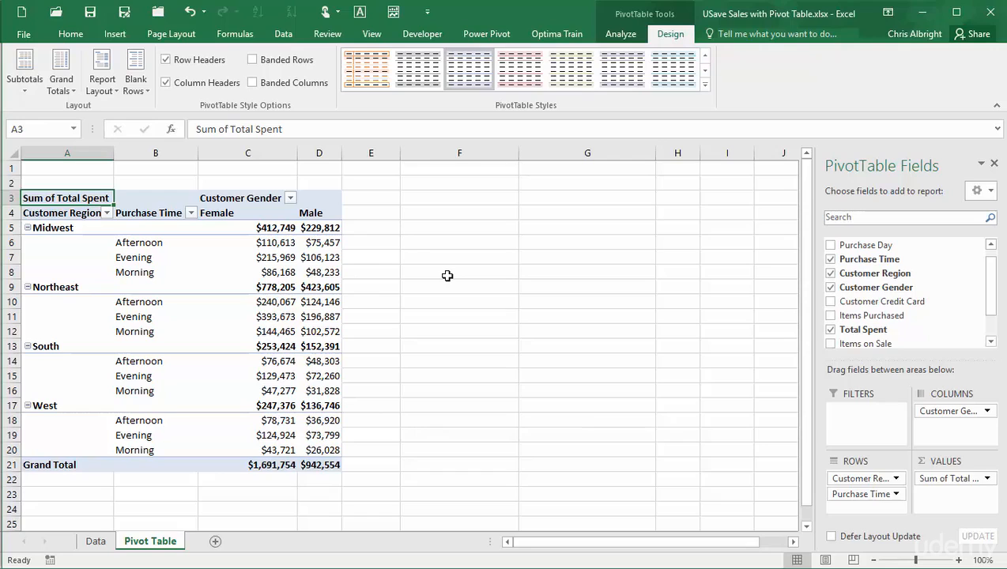
{"action": "left_click", "coordinate": [113, 91]}
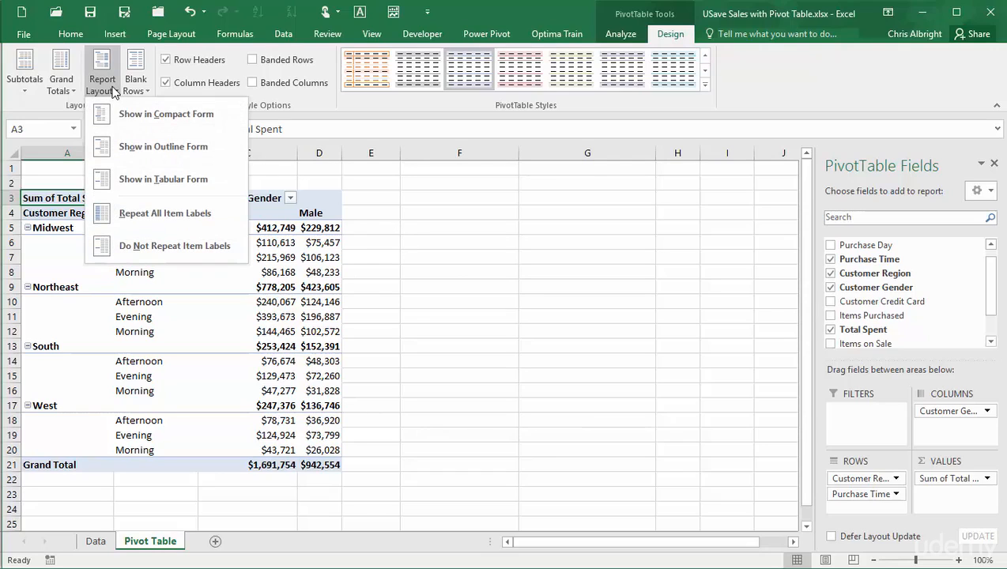
{"action": "left_click", "coordinate": [144, 115]}
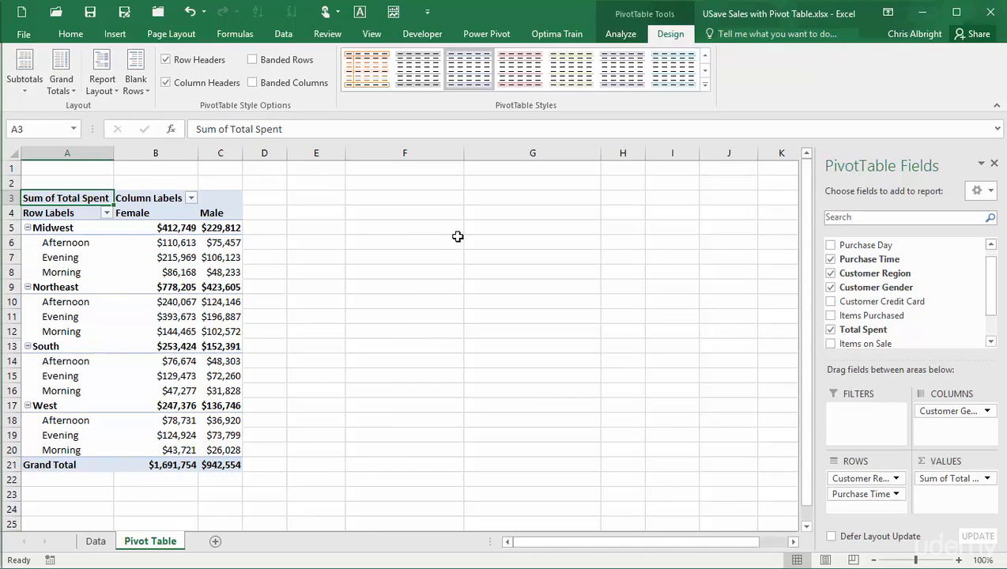
- Try repeating all item labels in the compact pivot table, and switch the label repetition back off
{"action": "left_click", "coordinate": [109, 87]}
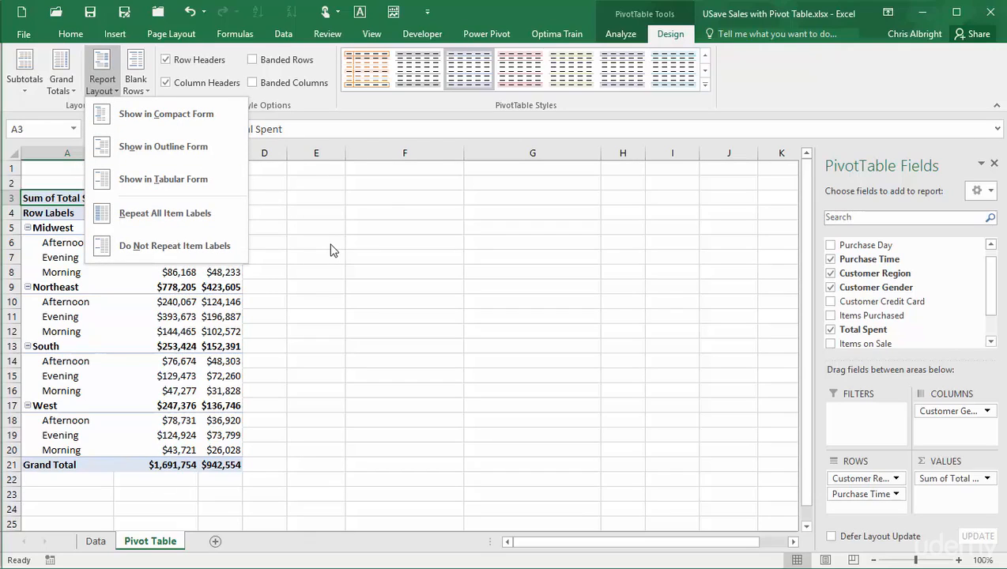
{"action": "left_click", "coordinate": [188, 213]}
{"action": "left_click", "coordinate": [101, 82]}
{"action": "left_click", "coordinate": [188, 245]}
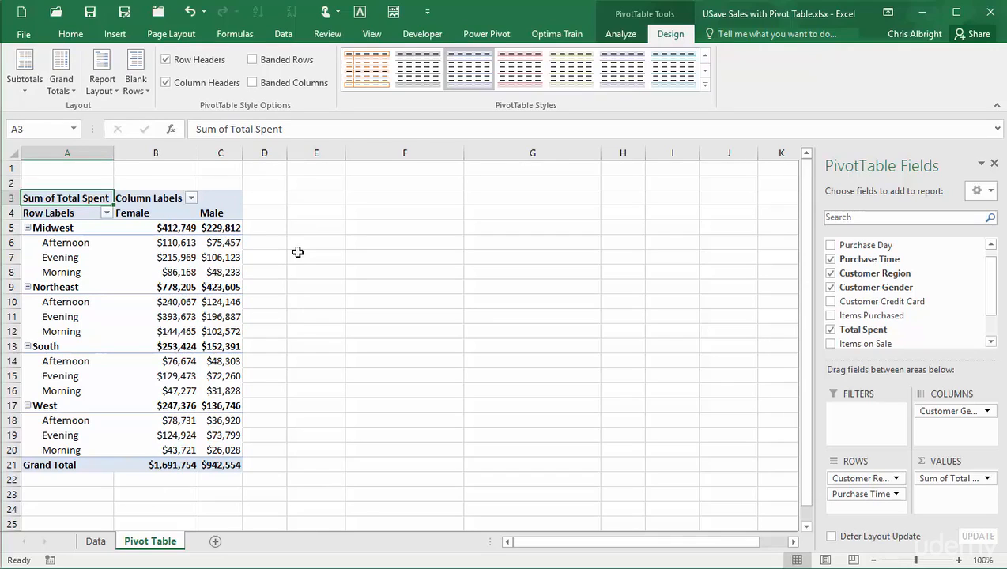
- Show the pivot table in tabular form, and turn the repetition of all item labels on and off again
{"action": "left_click", "coordinate": [101, 84]}
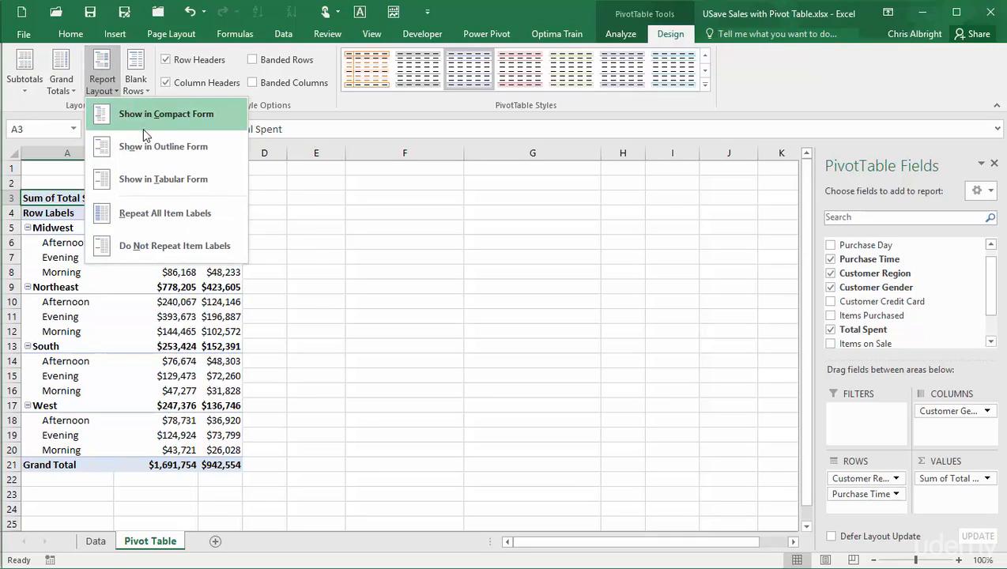
{"action": "left_click", "coordinate": [177, 177]}
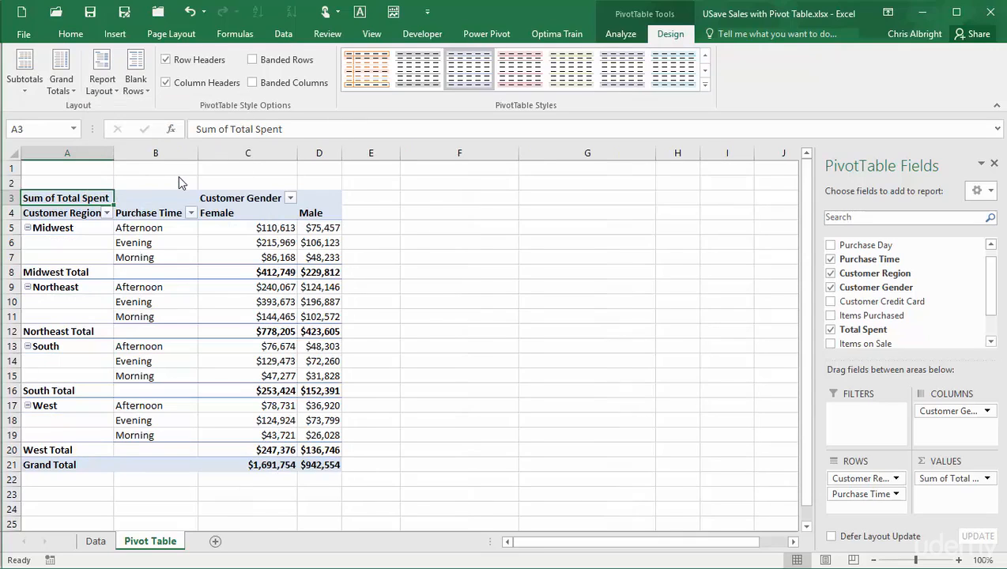
{"action": "left_click", "coordinate": [102, 84]}
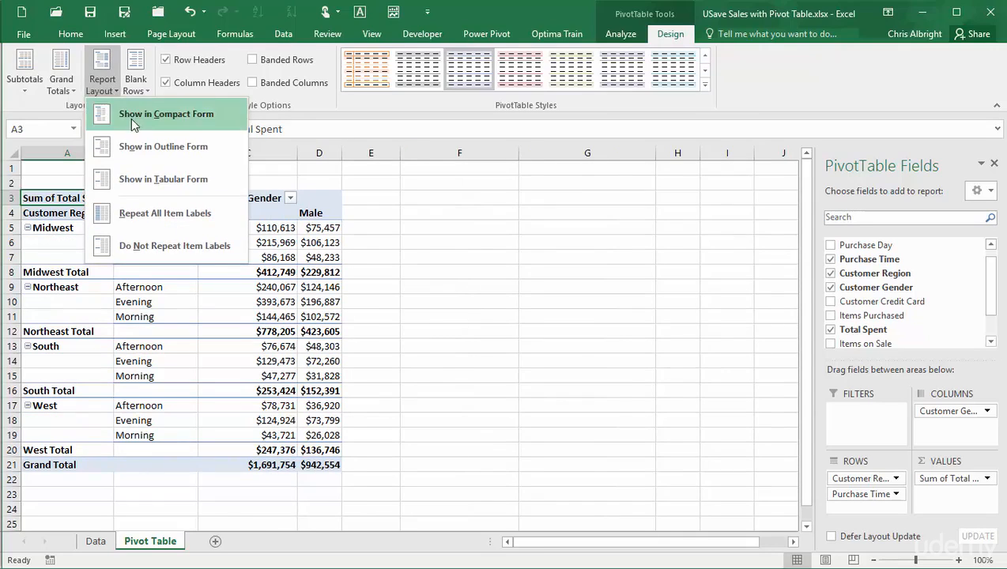
{"action": "left_click", "coordinate": [178, 211]}
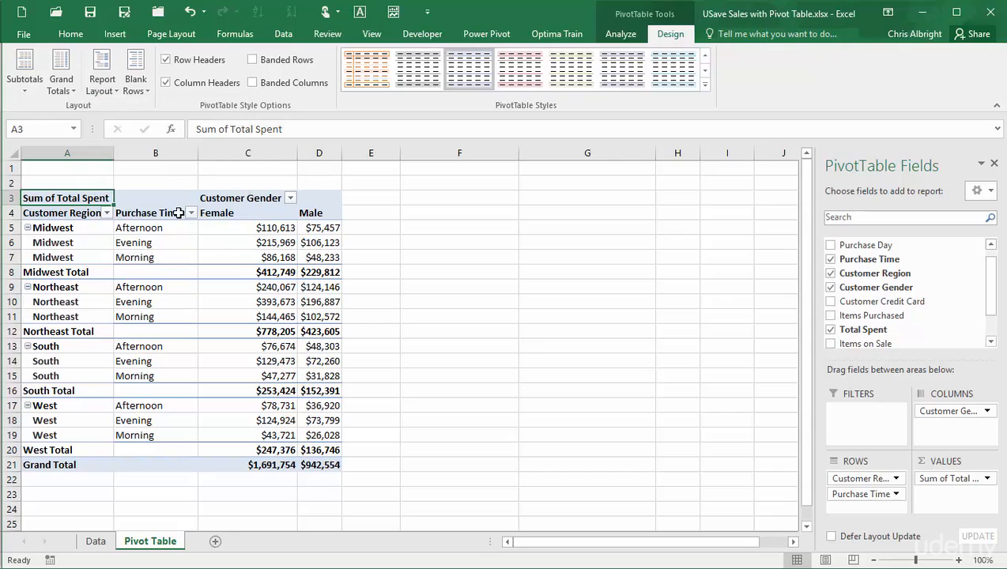
{"action": "left_click", "coordinate": [102, 85]}
{"action": "left_click", "coordinate": [175, 245]}
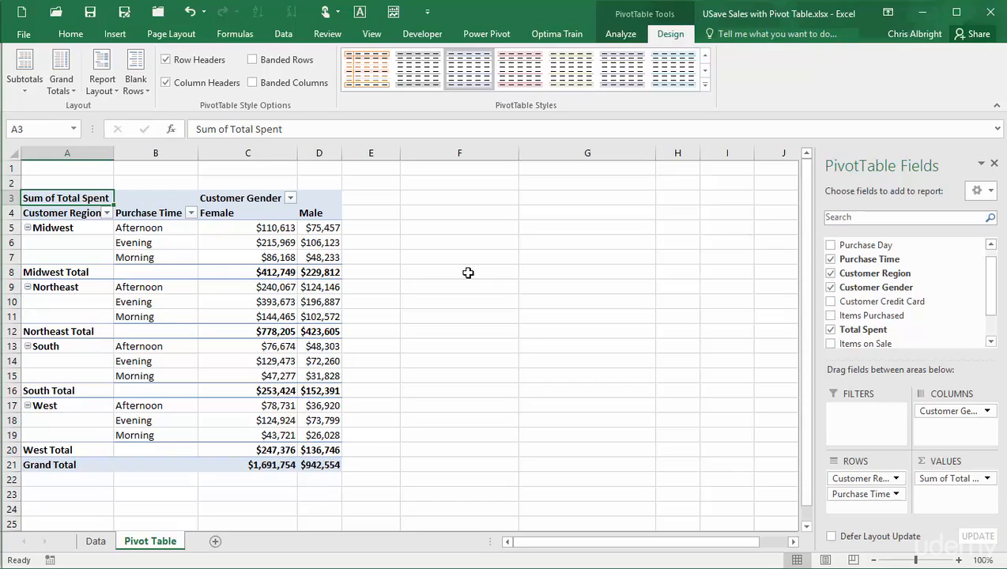
- Insert a blank line after each item in the pivot table, and remove these blank lines again
{"action": "left_click", "coordinate": [146, 93]}
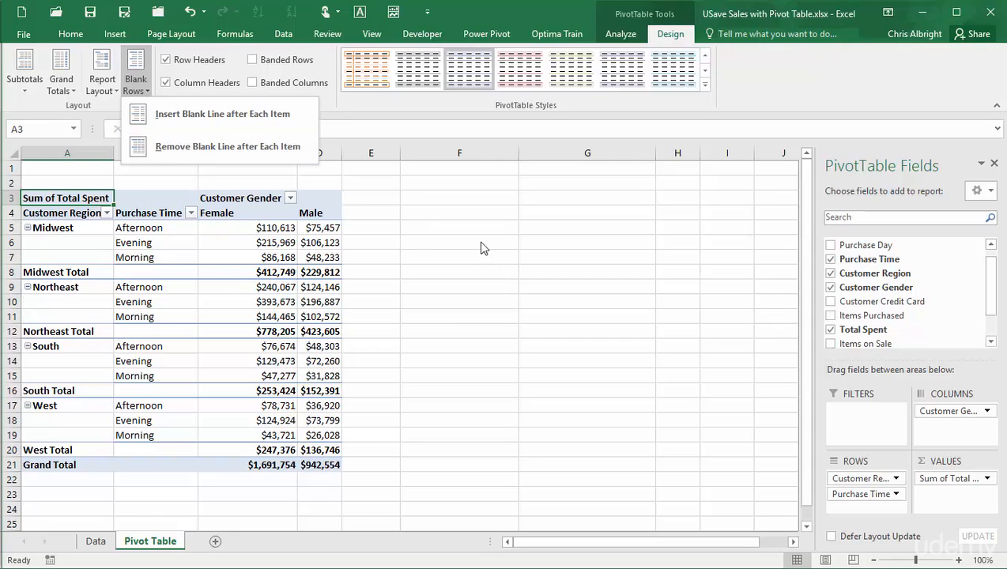
{"action": "left_click", "coordinate": [255, 119]}
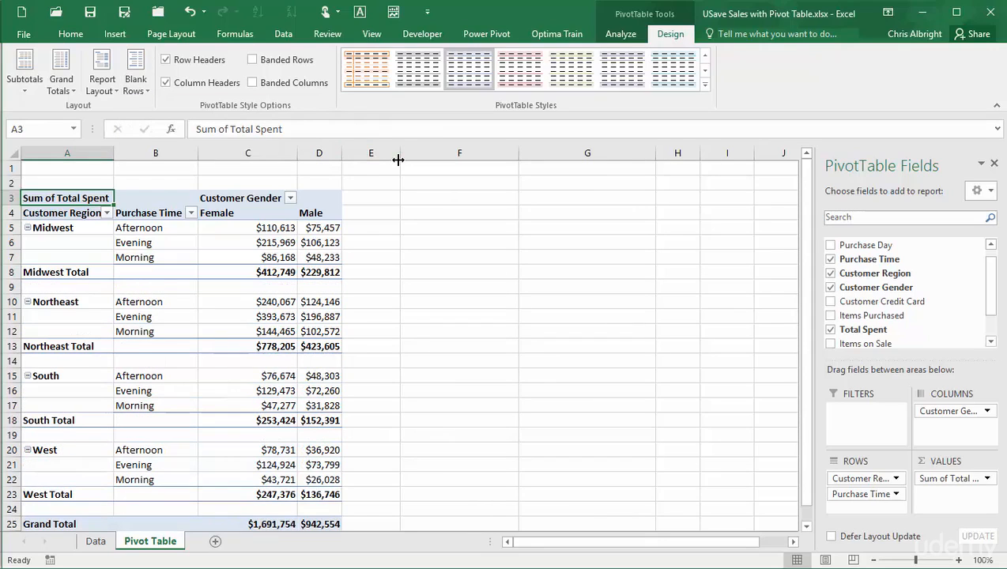
{"action": "left_click", "coordinate": [140, 94]}
{"action": "left_click", "coordinate": [162, 147]}
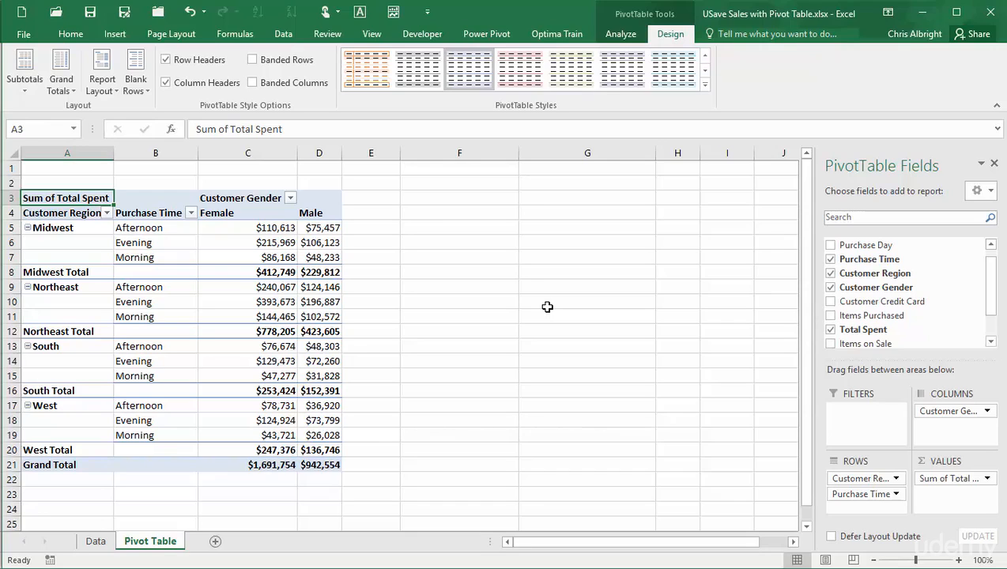
- Hide the pivot table's subtotals, and show them again at the bottom of each group
{"action": "left_click", "coordinate": [24, 79]}
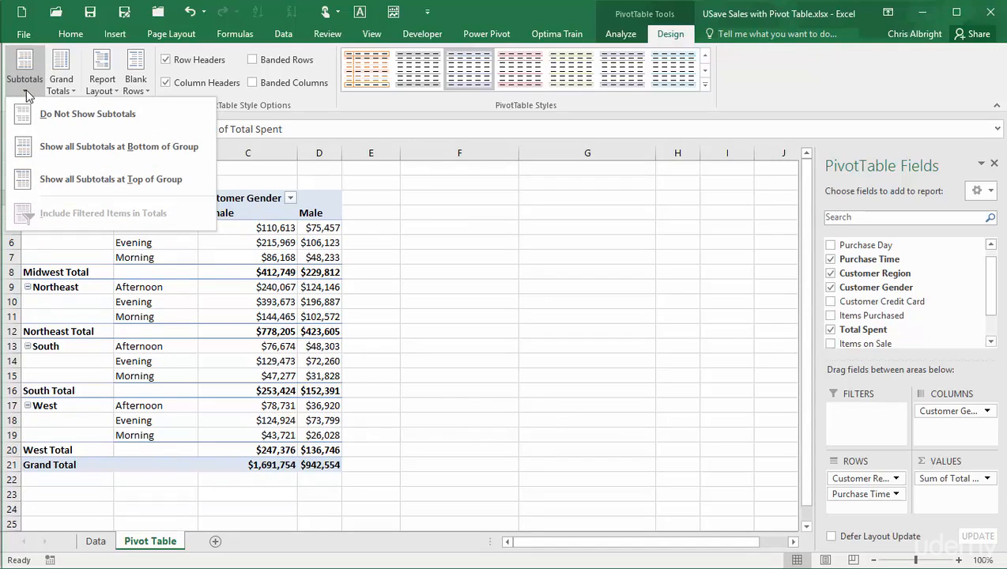
{"action": "left_click", "coordinate": [59, 113]}
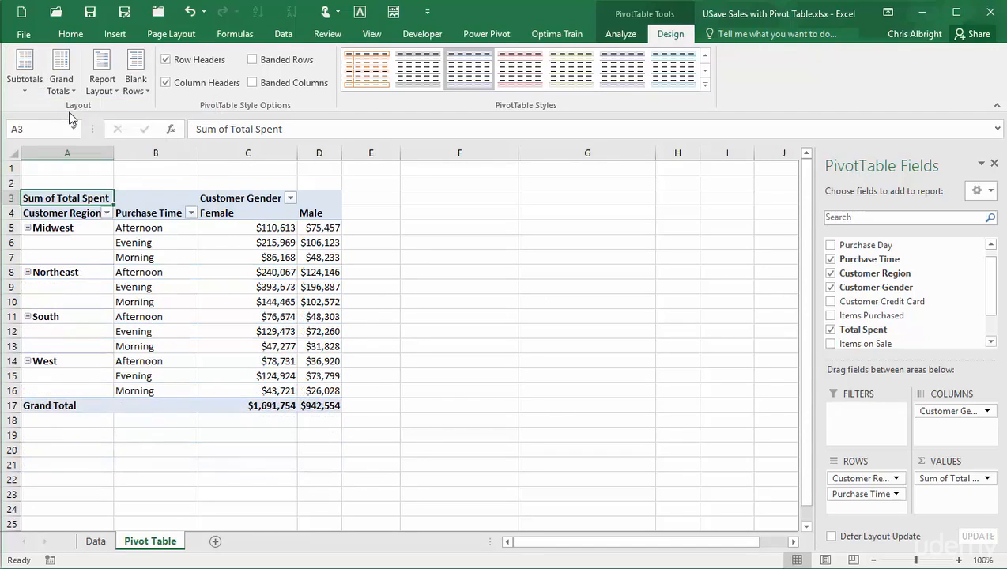
{"action": "left_click", "coordinate": [29, 83]}
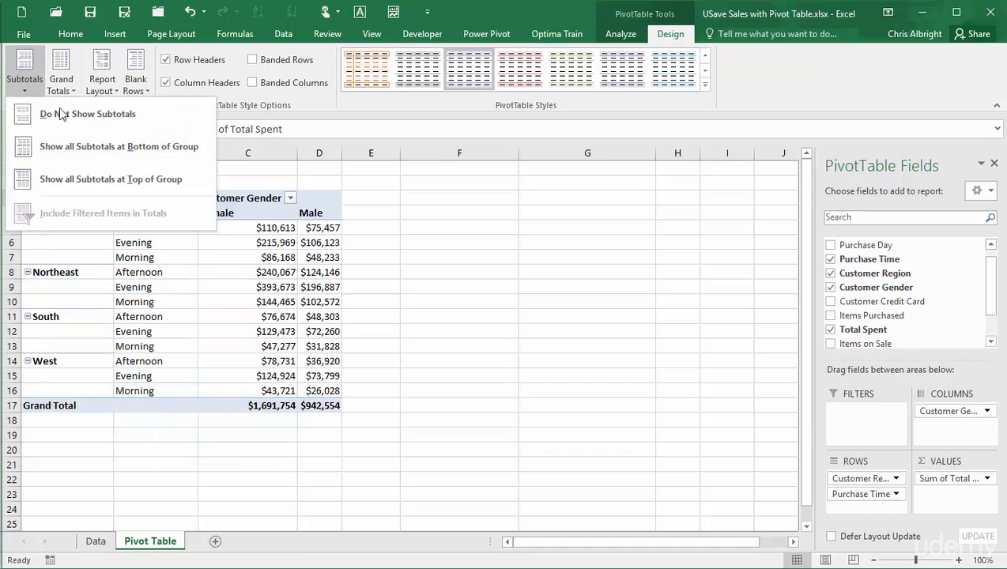
{"action": "left_click", "coordinate": [78, 153]}
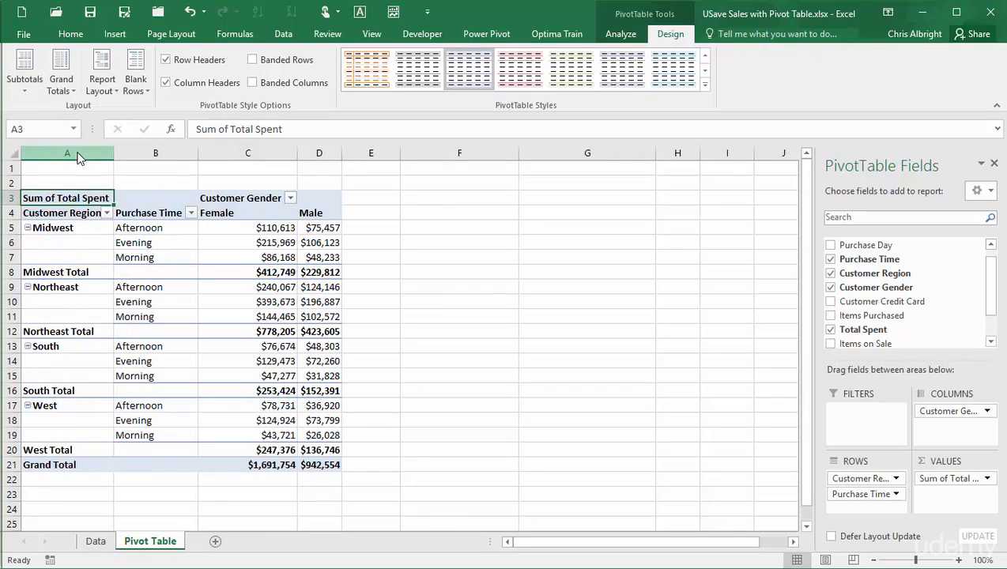
{"action": "left_click", "coordinate": [25, 91]}
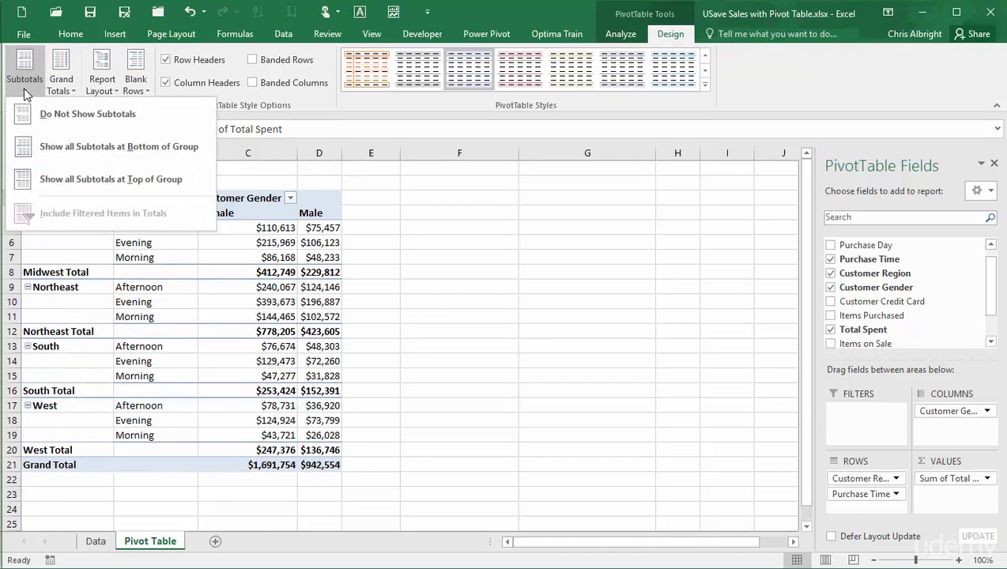
{"action": "left_click", "coordinate": [561, 278]}
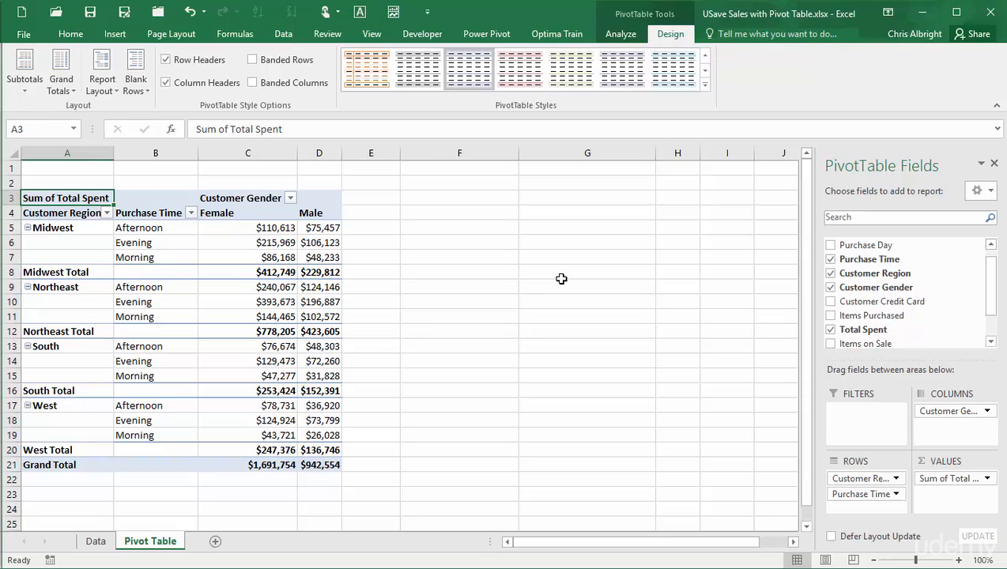
- Show the pivot table in compact form with all subtotals at the top of each group
{"action": "left_click", "coordinate": [112, 90]}
{"action": "left_click", "coordinate": [158, 119]}
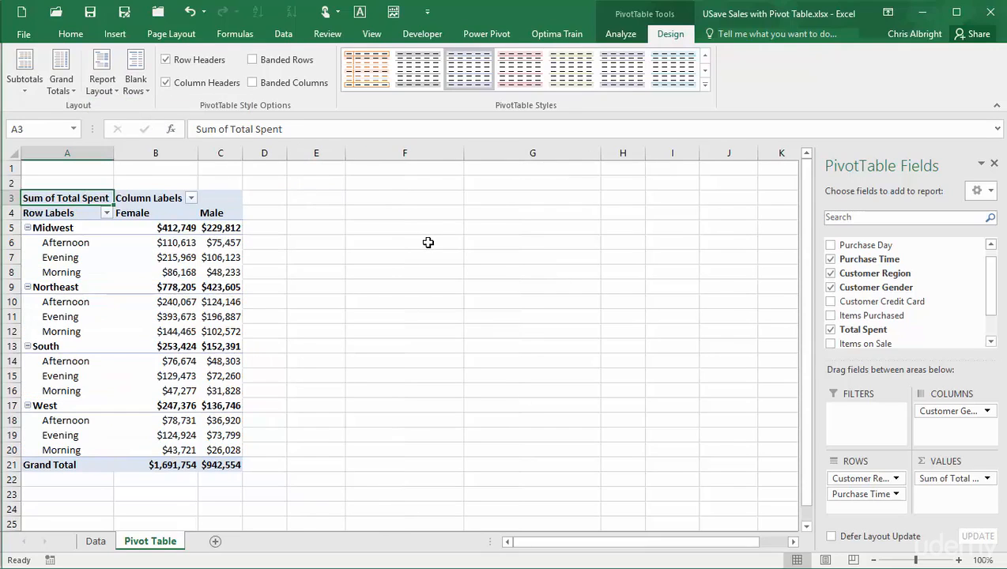
{"action": "left_click", "coordinate": [23, 93]}
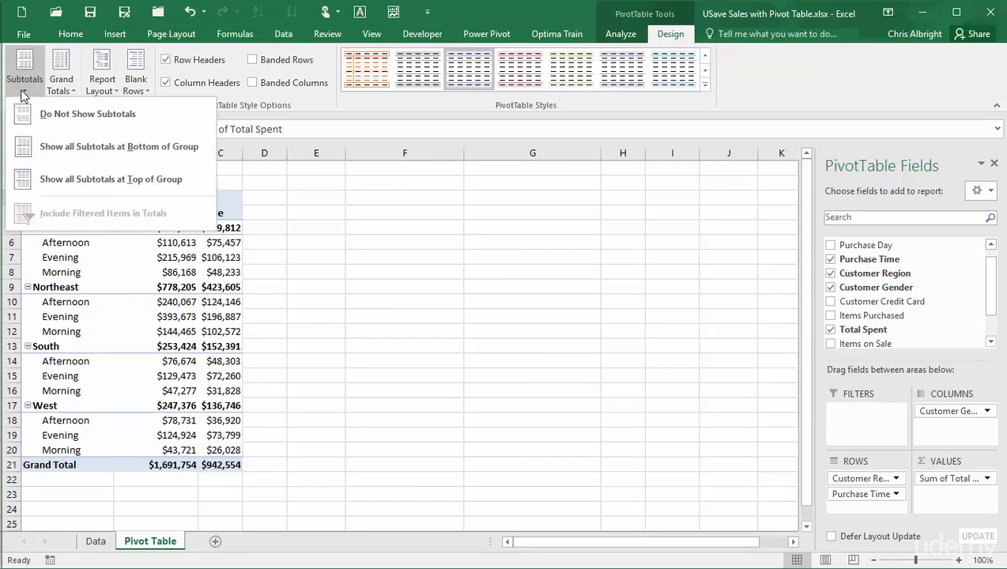
{"action": "left_click", "coordinate": [101, 182]}
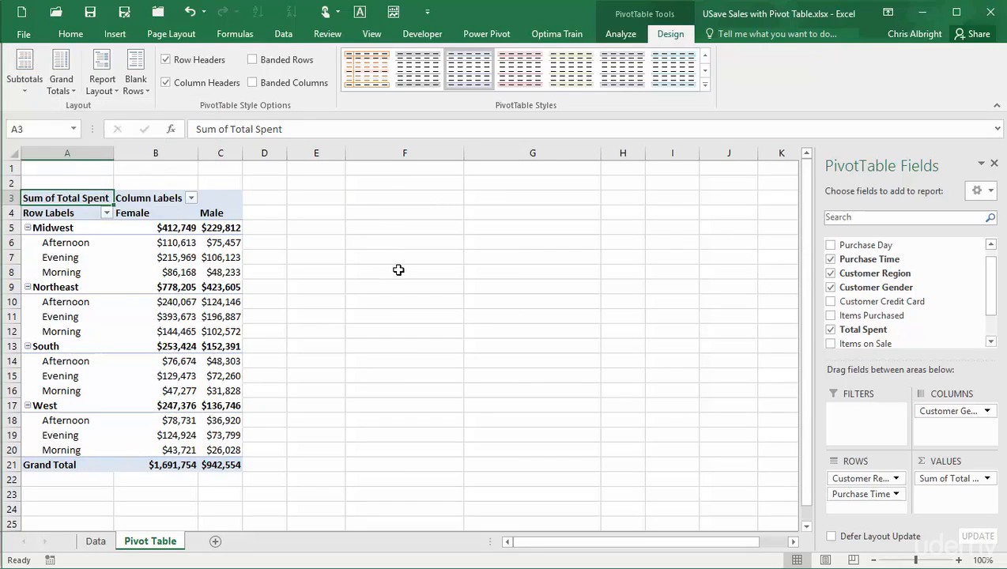
- Move all subtotals to the bottom of each group, and return them to the top of the group
{"action": "left_click", "coordinate": [23, 93]}
{"action": "left_click", "coordinate": [81, 146]}
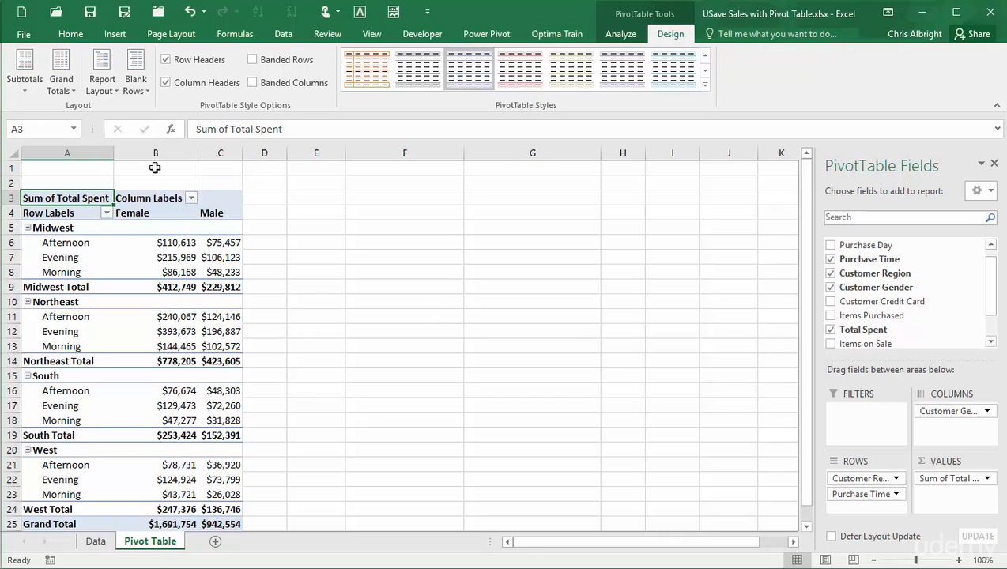
{"action": "left_click", "coordinate": [21, 94]}
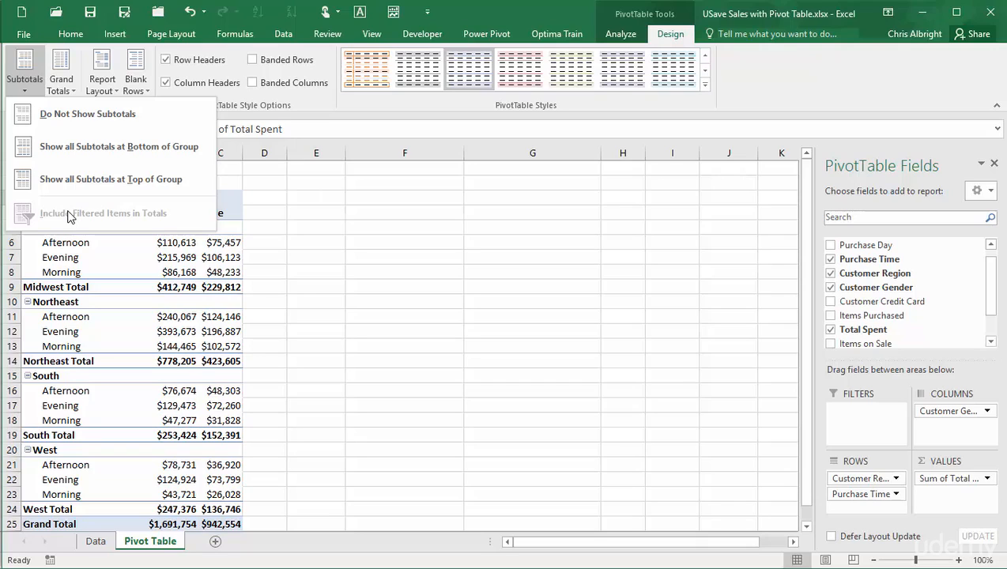
{"action": "left_click", "coordinate": [83, 179]}
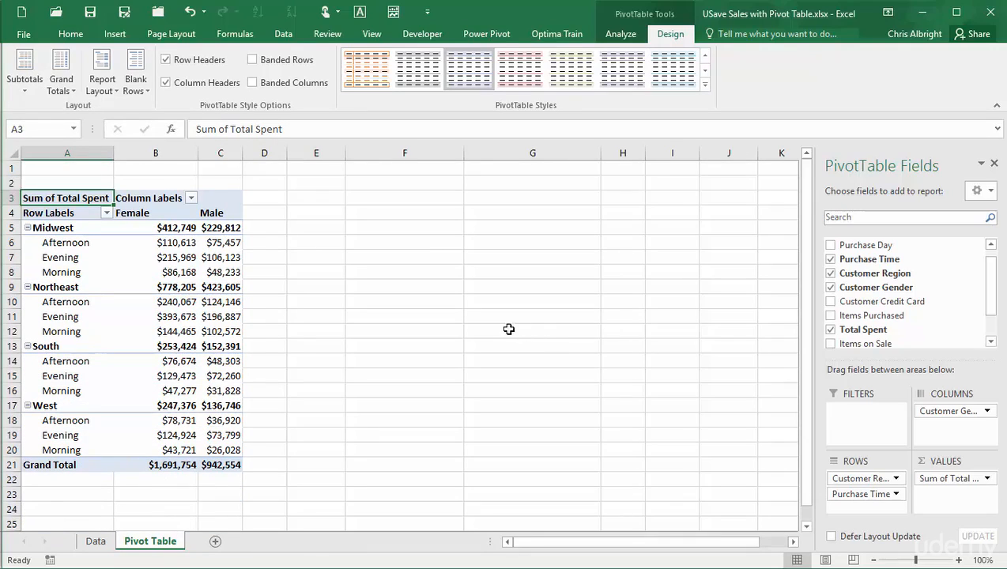
- Turn grand totals off for rows and columns, and turn them on for both rows and columns
{"action": "left_click", "coordinate": [71, 89]}
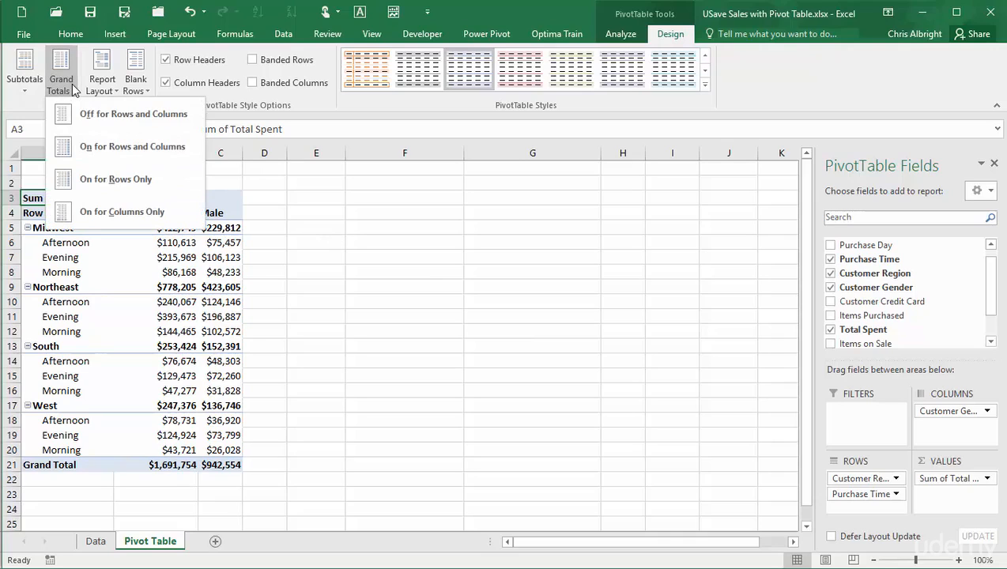
{"action": "left_click", "coordinate": [106, 114]}
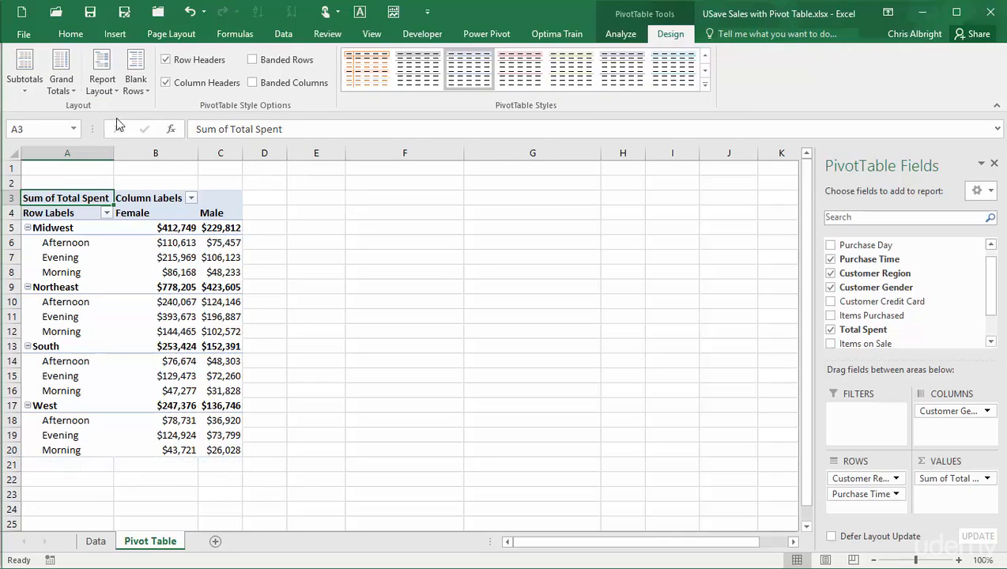
{"action": "left_click", "coordinate": [68, 91]}
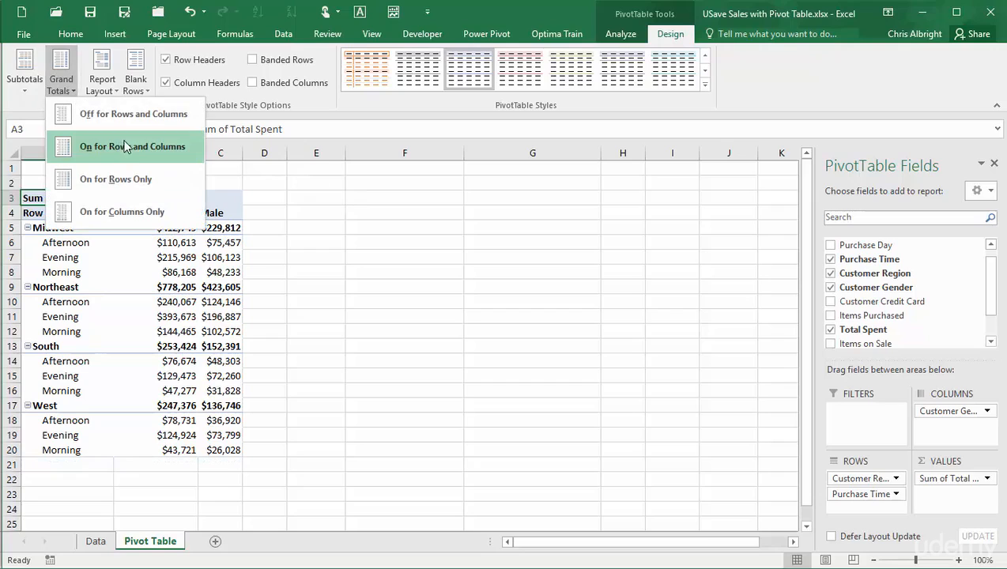
{"action": "left_click", "coordinate": [119, 144]}
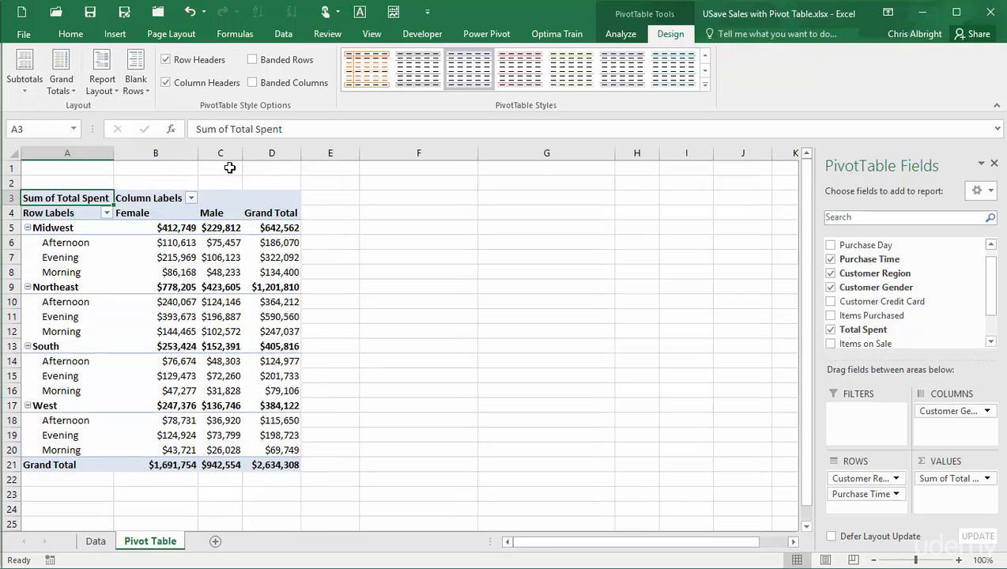
- Show grand totals for rows only, and switch them to columns only
{"action": "left_click", "coordinate": [61, 83]}
{"action": "left_click", "coordinate": [116, 180]}
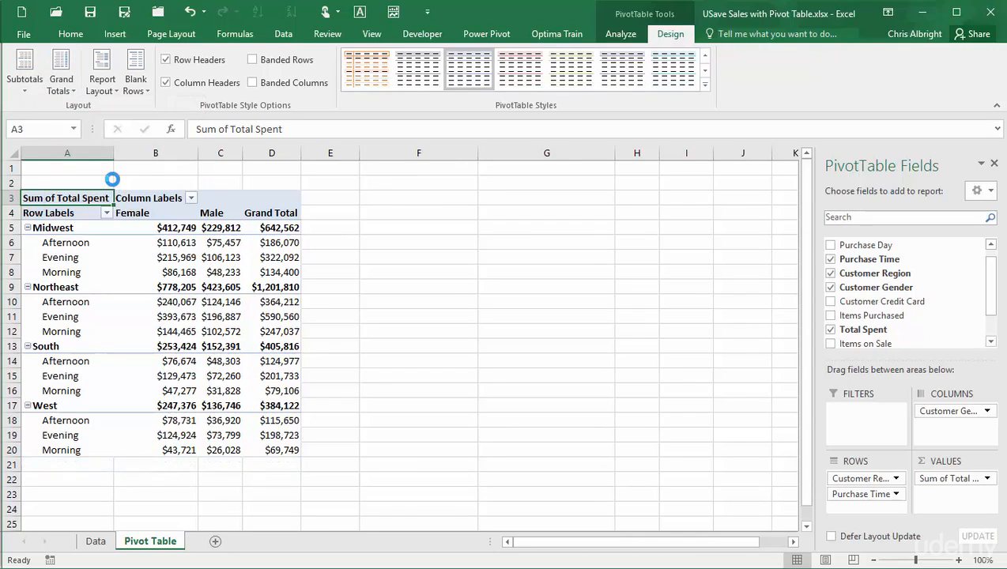
{"action": "left_click", "coordinate": [69, 92]}
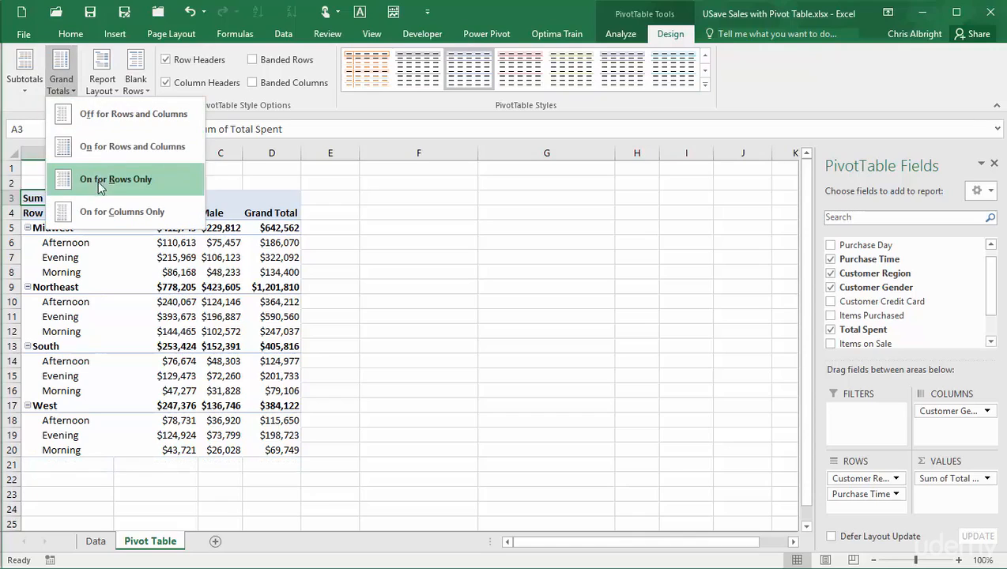
{"action": "left_click", "coordinate": [102, 213]}
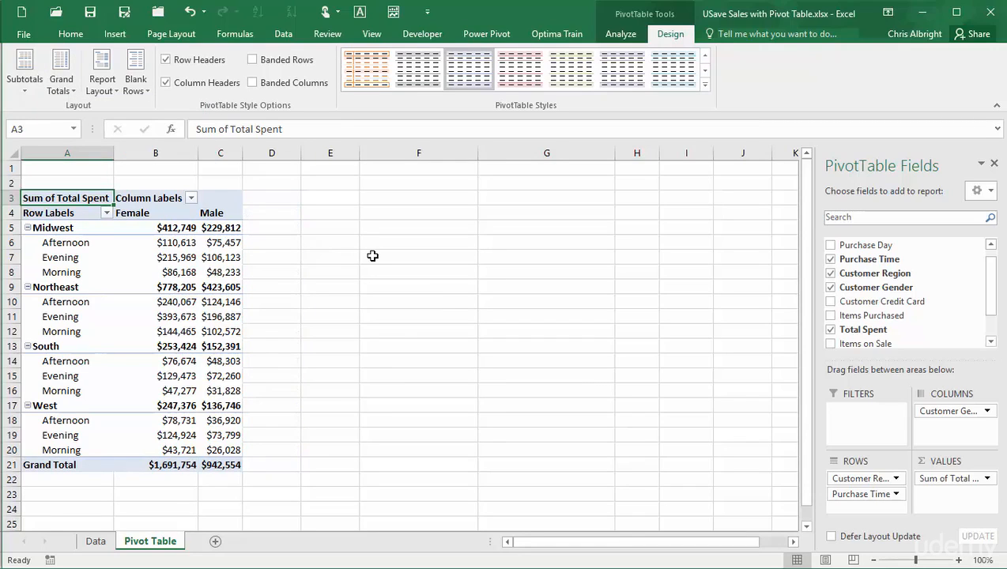